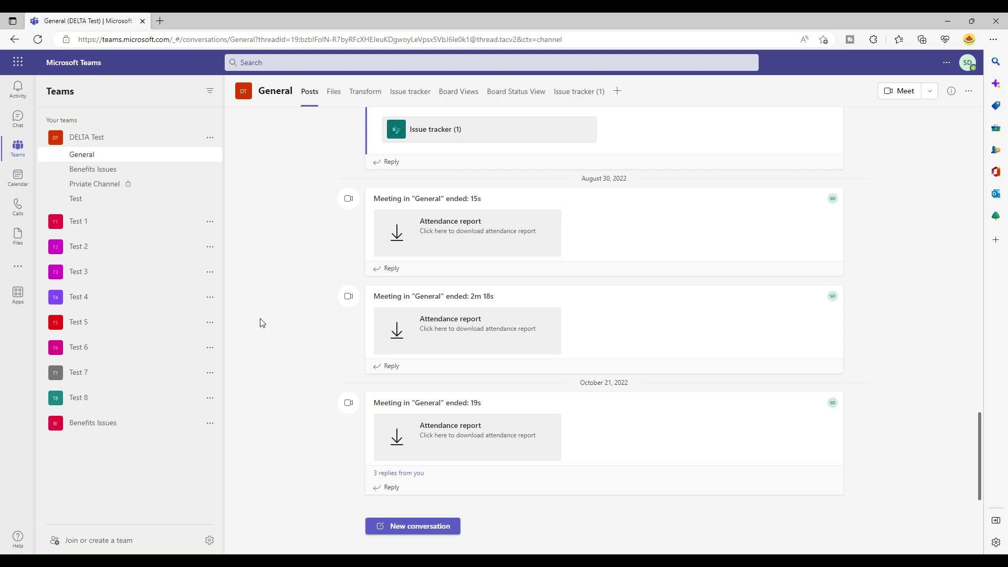
# - Search 'Channel Ca' in the General channel's Add a tab gallery and open the Channel calendar app's details
pyautogui.click(968, 63)
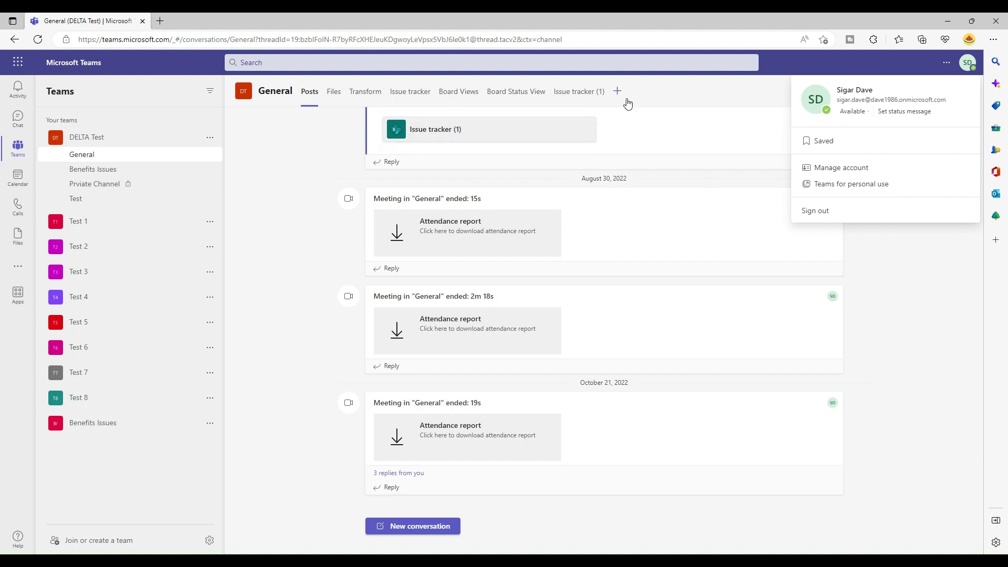
pyautogui.click(902, 242)
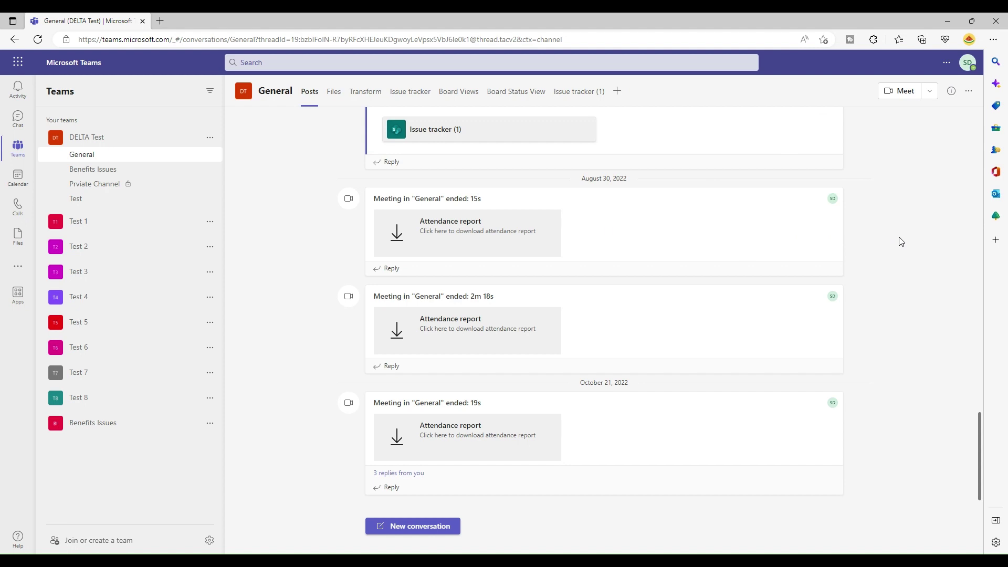
pyautogui.click(618, 92)
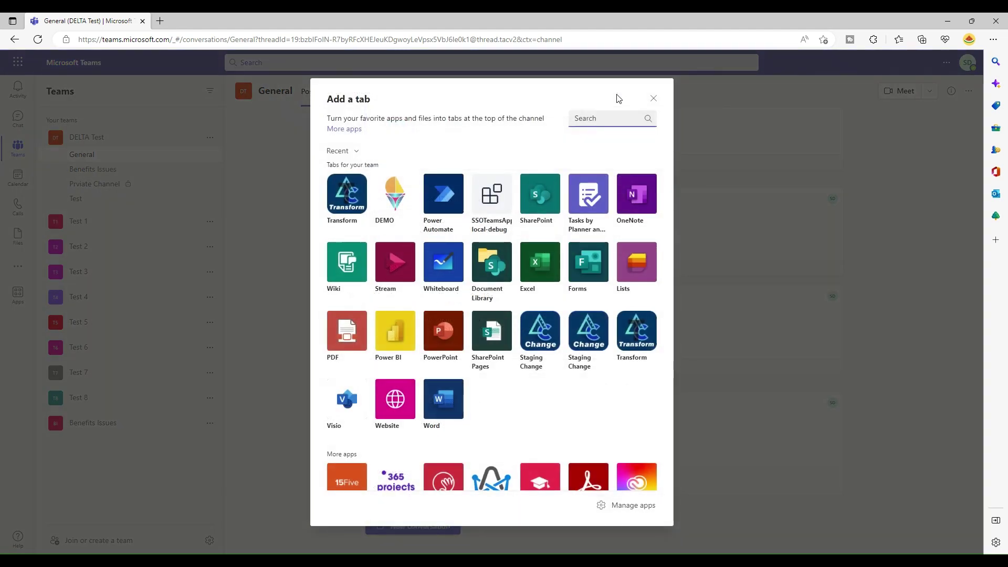
pyautogui.write('Channel')
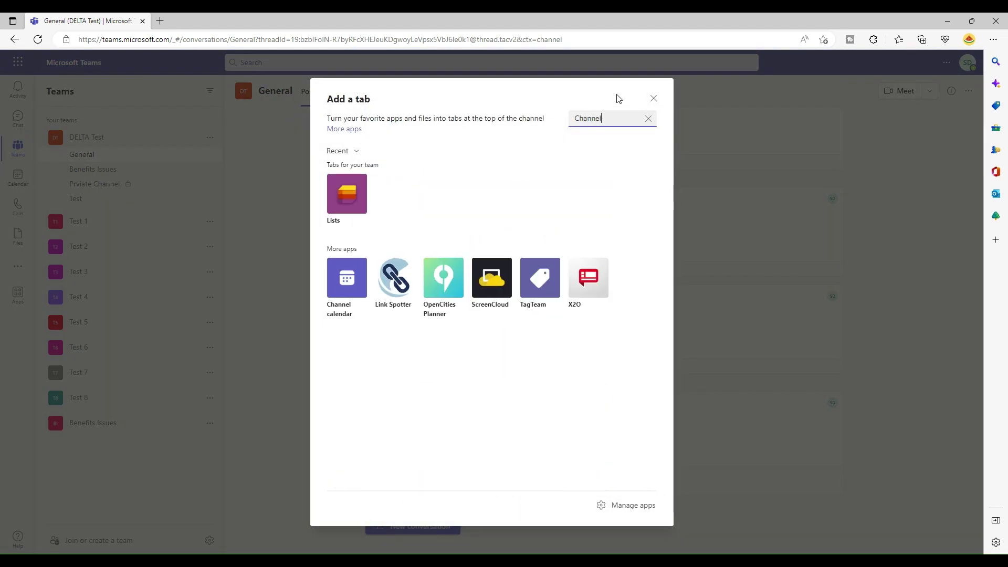
pyautogui.write(' Ca')
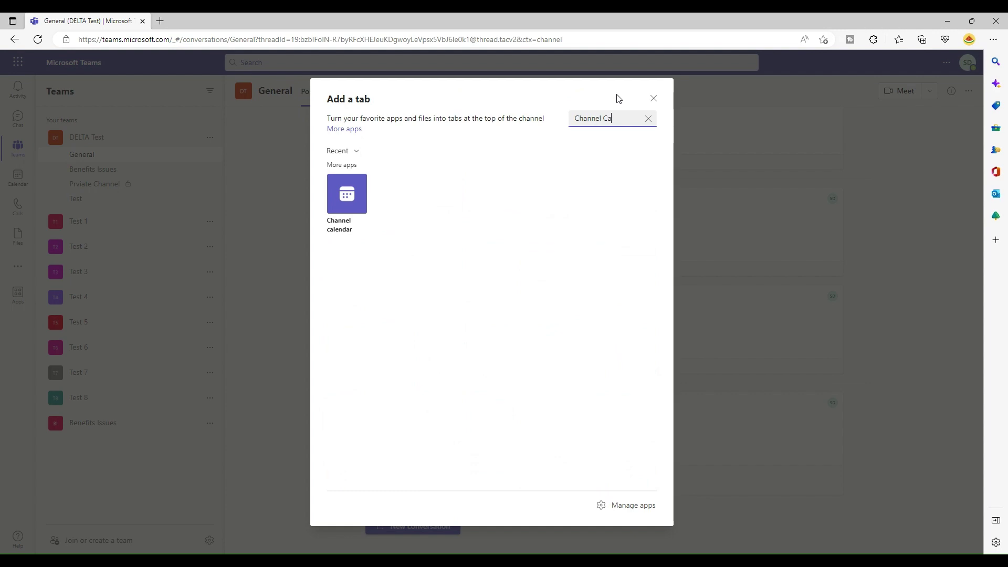
pyautogui.click(346, 204)
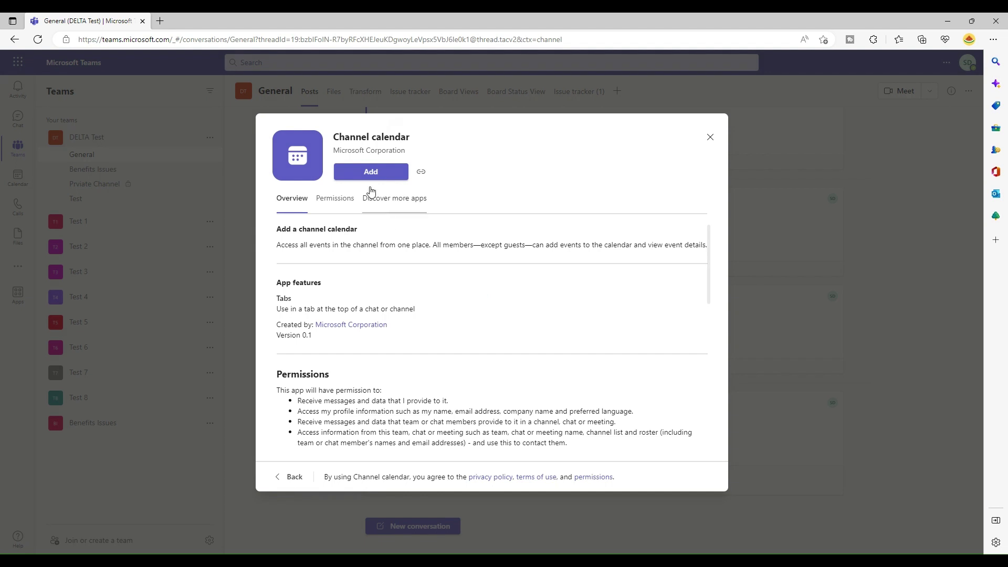
# - Review the Channel calendar app's publisher and description, then choose Add to start tab setup
pyautogui.moveTo(333, 150); pyautogui.dragTo(465, 166)
pyautogui.click(579, 176)
pyautogui.moveTo(488, 245); pyautogui.dragTo(712, 250)
pyautogui.click(645, 256)
pyautogui.click(380, 172)
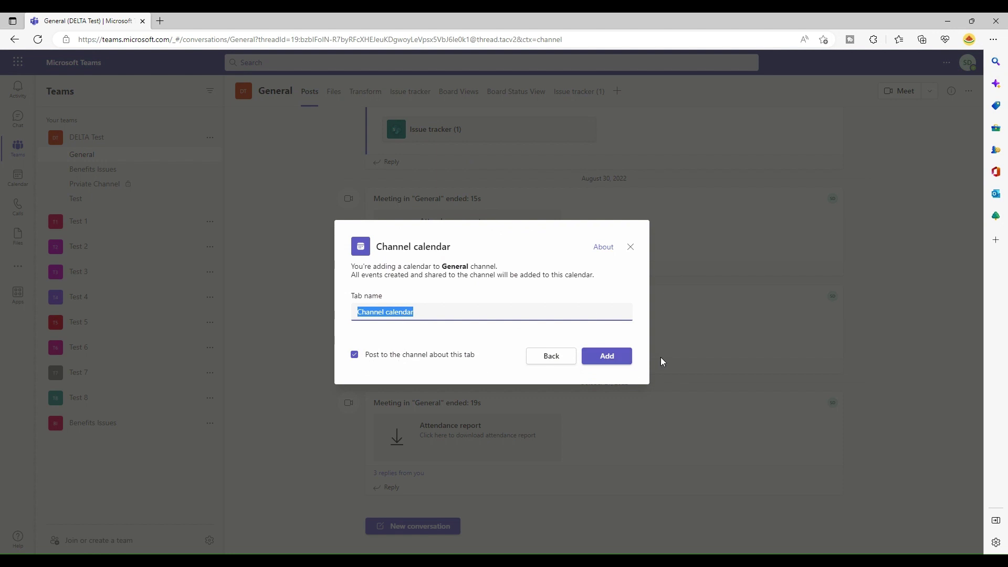
# - Create the tab named 'Channel calendar' with 'Post to the channel' left checked
pyautogui.click(621, 362)
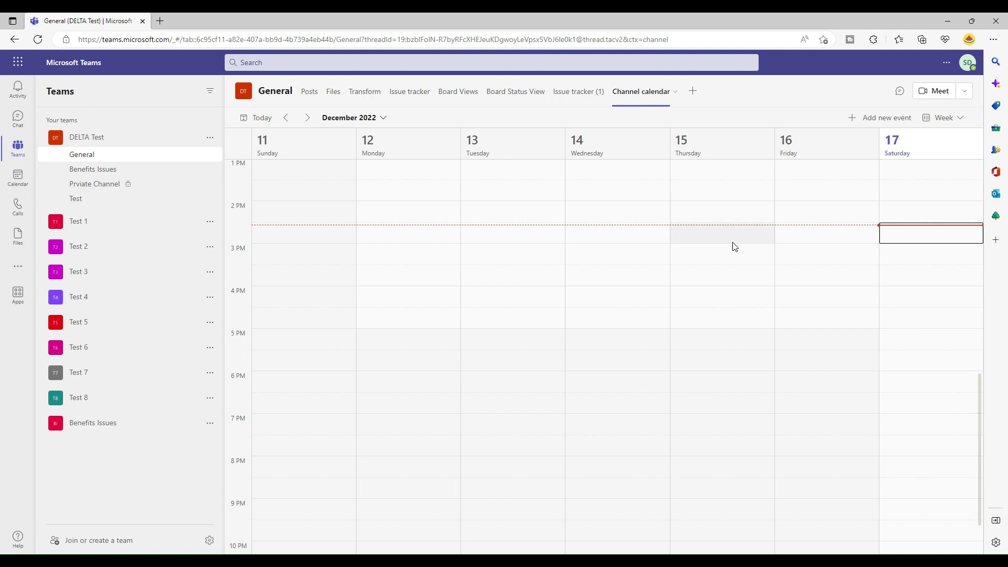
# - Start a new event from the December 11–17 channel calendar, opening a 12/17/2022 3:00–3:30 PM meeting
pyautogui.scroll(-1, 754, 211)
pyautogui.scroll(3, 756, 211)
pyautogui.scroll(3, 756, 211)
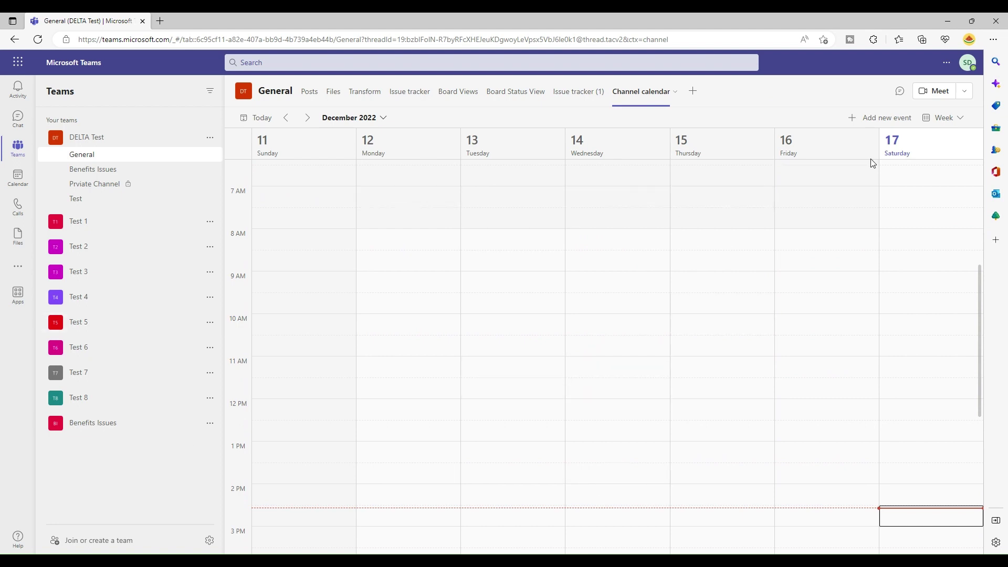
pyautogui.click(885, 117)
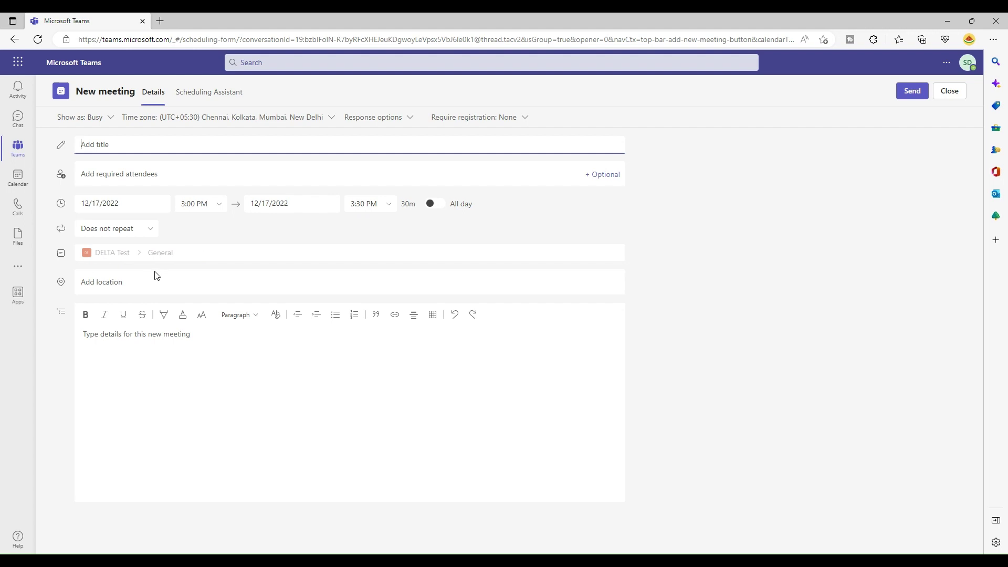
# - Close the empty New meeting form without saving, back to the December 11–17 calendar
pyautogui.click(174, 253)
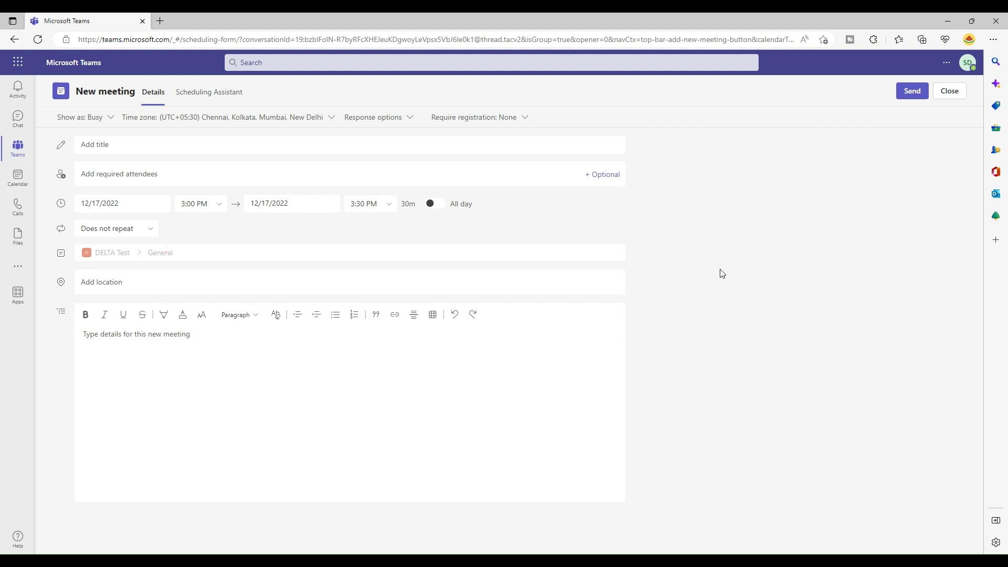
pyautogui.click(958, 93)
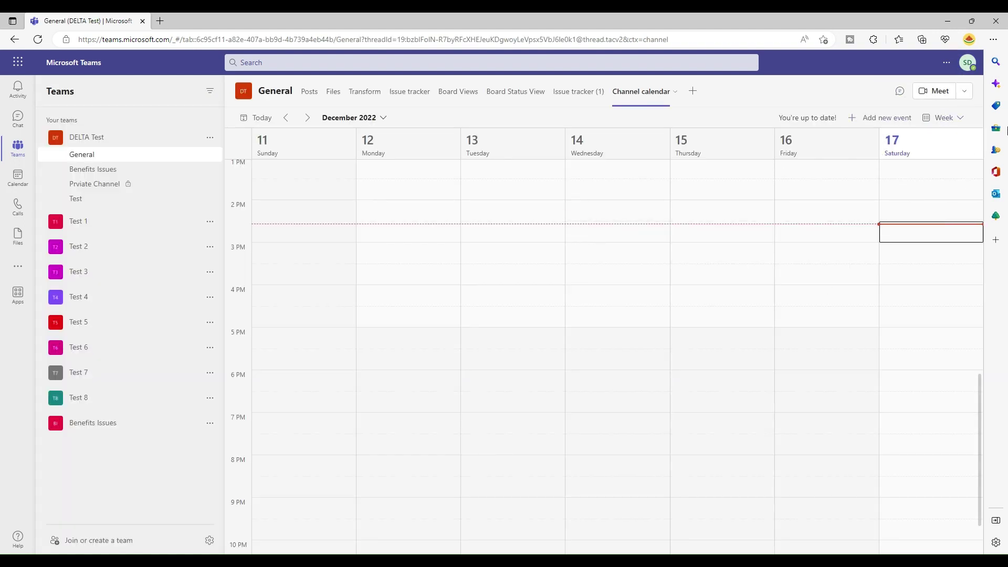
# - Try the calendar's Day and Work week views, then return to the full Week view
pyautogui.click(948, 118)
pyautogui.click(927, 141)
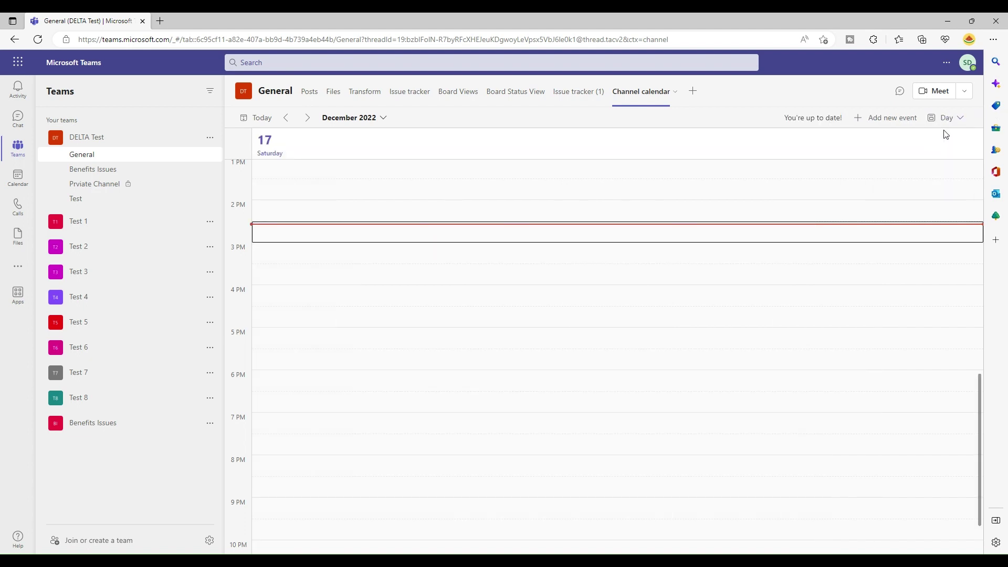
pyautogui.click(956, 118)
pyautogui.click(933, 159)
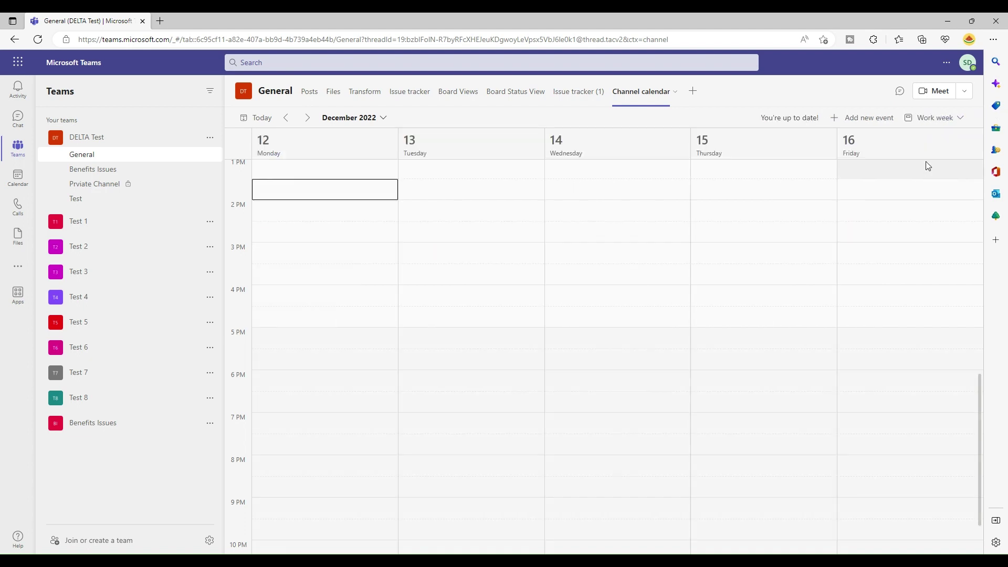
pyautogui.click(946, 119)
pyautogui.click(905, 174)
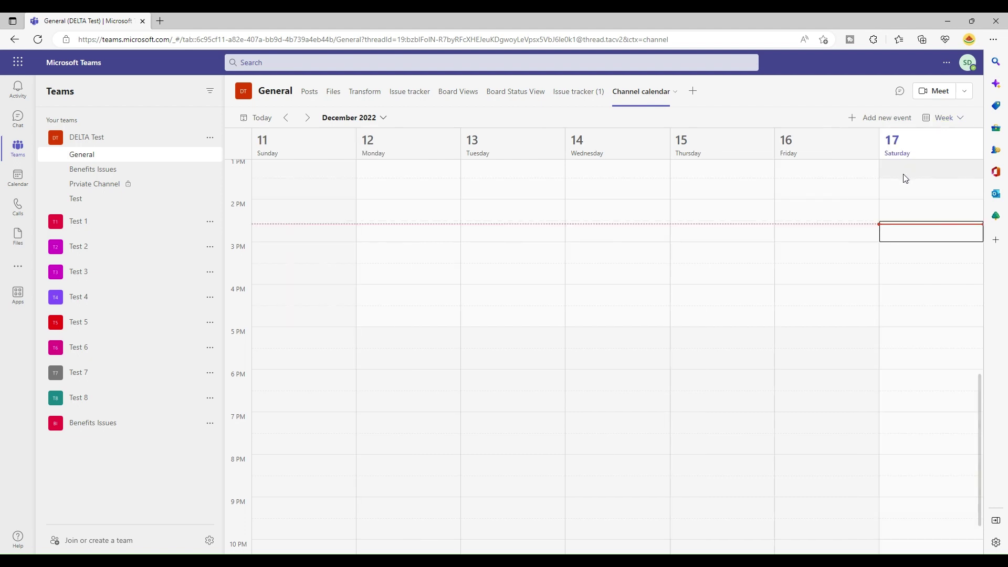
# - Move the channel calendar to the week of January 1–7, 2023 using the arrows and month picker
pyautogui.click(248, 117)
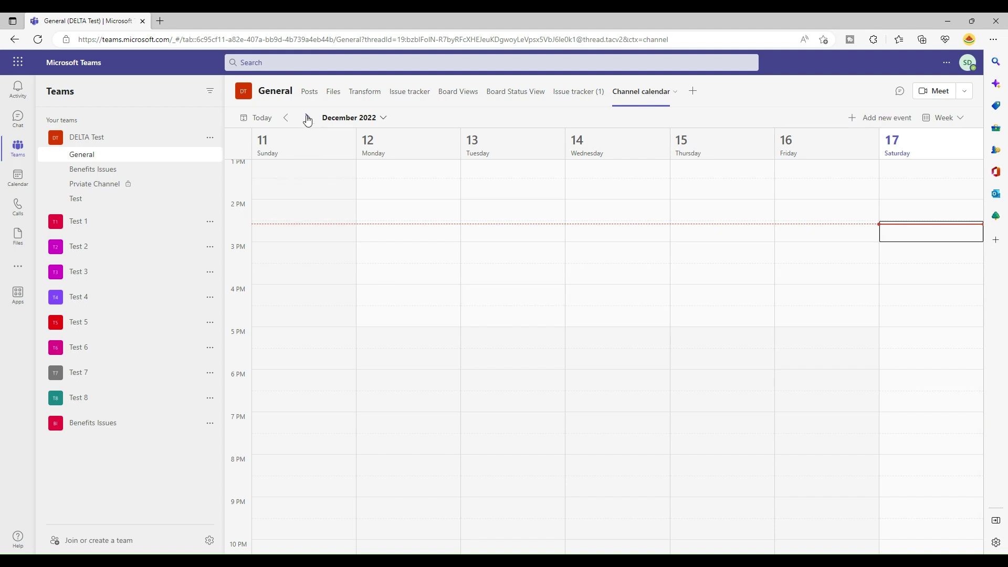
pyautogui.click(307, 118)
pyautogui.click(285, 120)
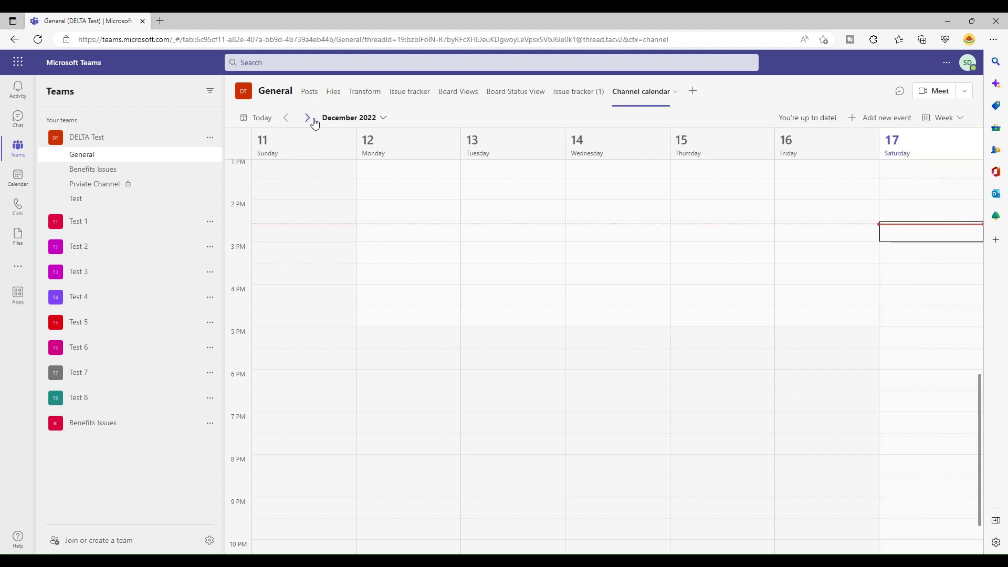
pyautogui.click(309, 119)
pyautogui.click(369, 119)
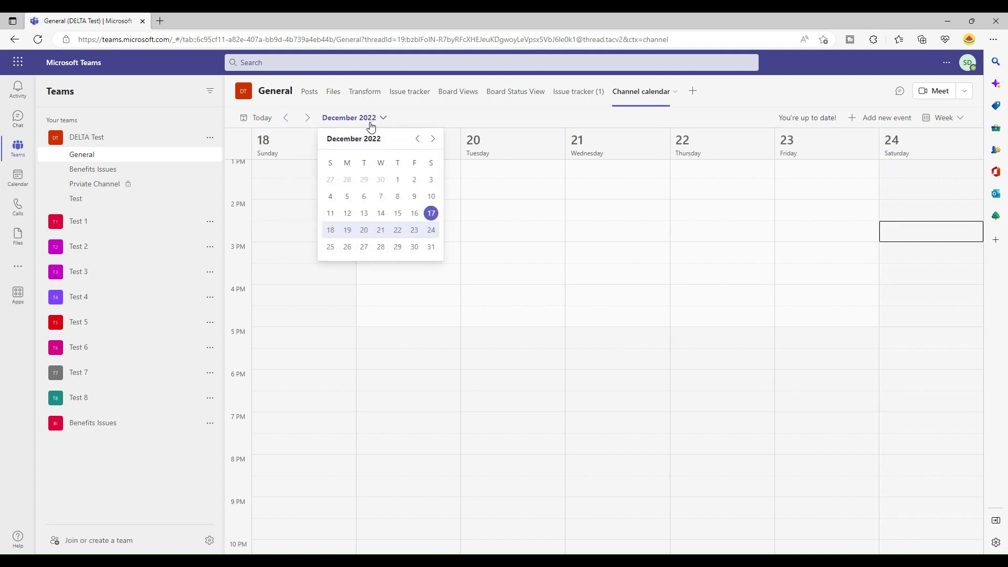
pyautogui.click(433, 140)
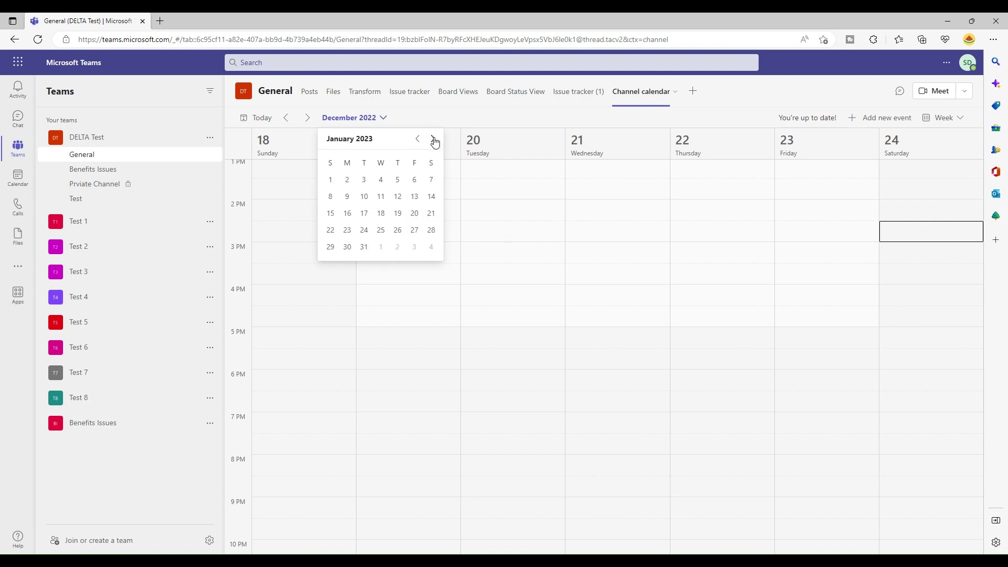
pyautogui.click(347, 180)
# - Keep the week view and bring up the Add a tab gallery for Prviate Channel
pyautogui.click(943, 119)
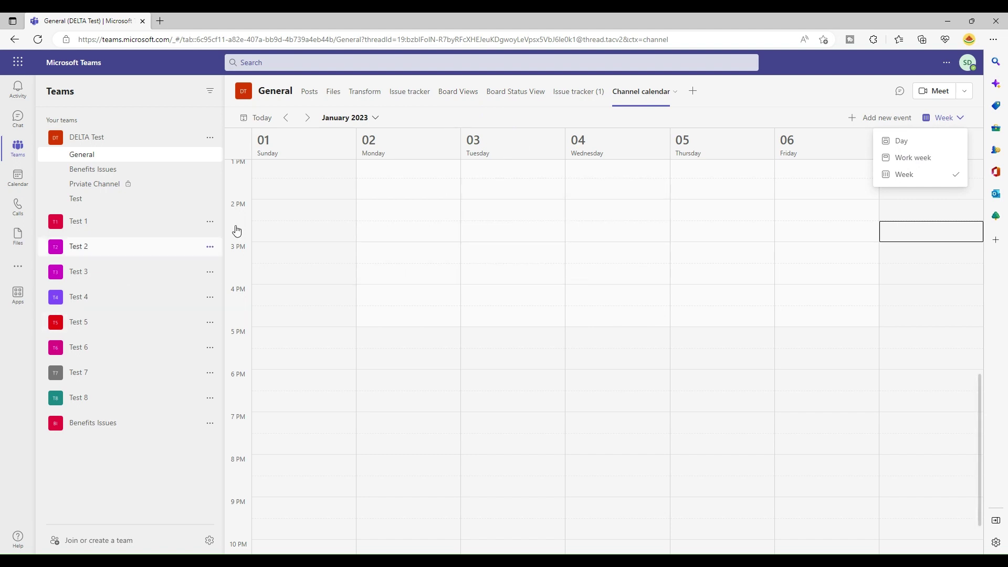
pyautogui.click(546, 117)
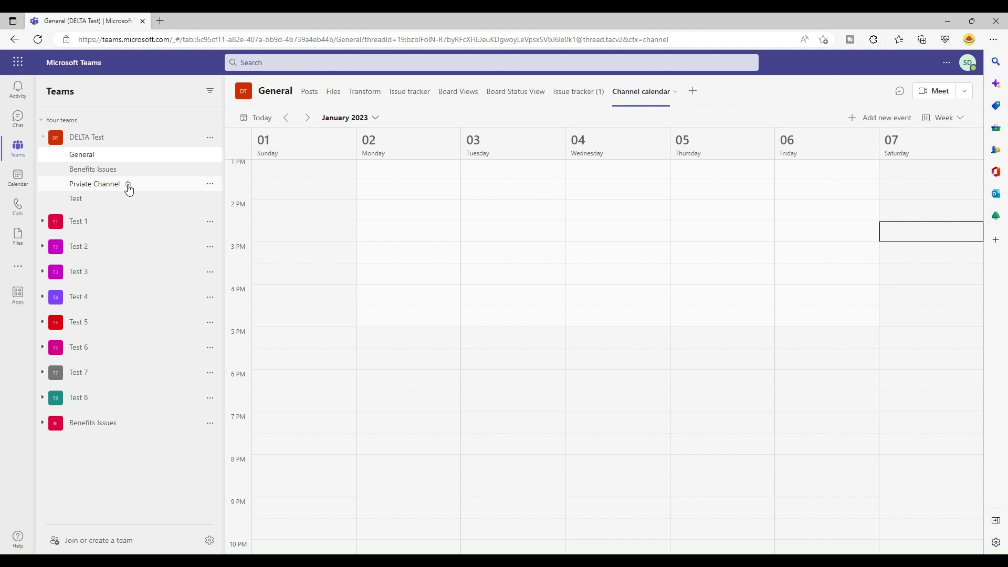
pyautogui.click(129, 189)
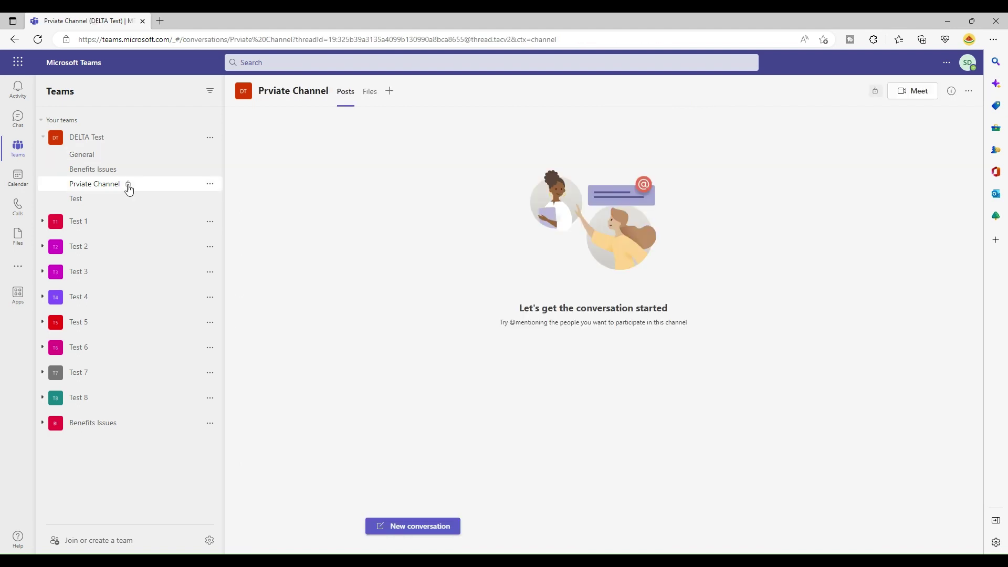
pyautogui.click(390, 92)
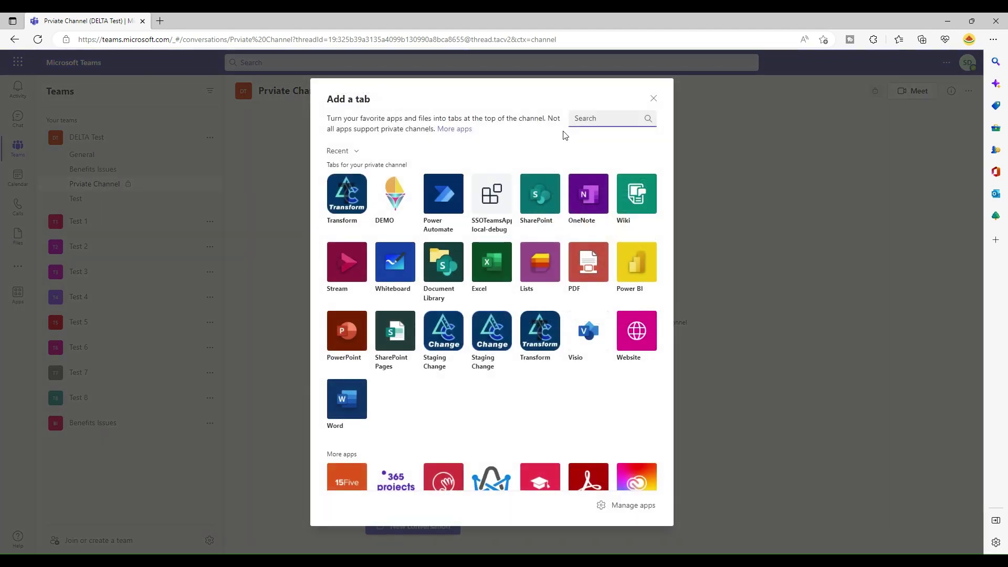
# - Search the private channel's tab apps for 'Channel', then 'Calen', finding only third-party calendars
pyautogui.write('Channel')
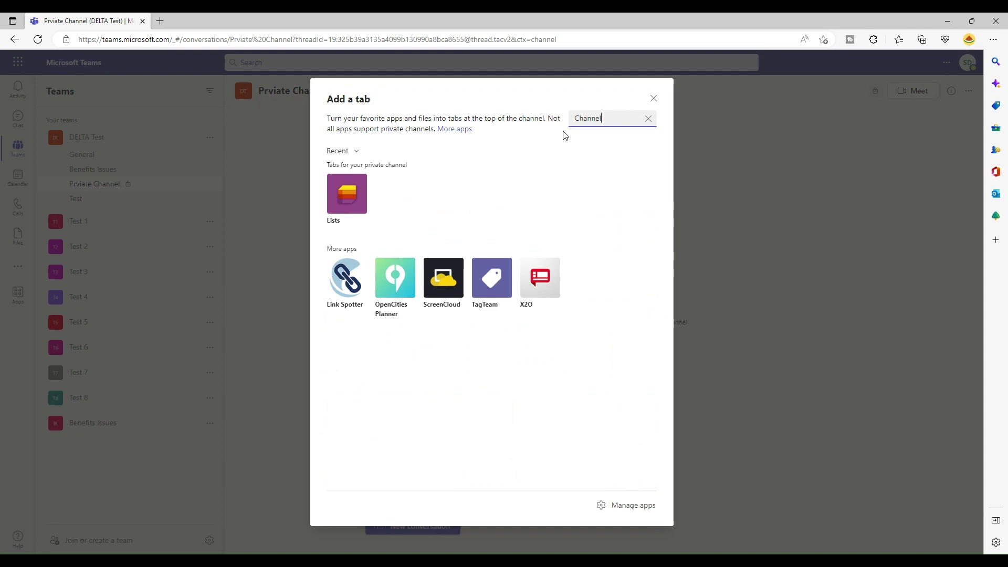
pyautogui.press('BackSpace')
pyautogui.press('BackSpace')
pyautogui.press('BackSpace')
pyautogui.press('BackSpace')
pyautogui.press('BackSpace')
pyautogui.press('BackSpace')
pyautogui.write('C')
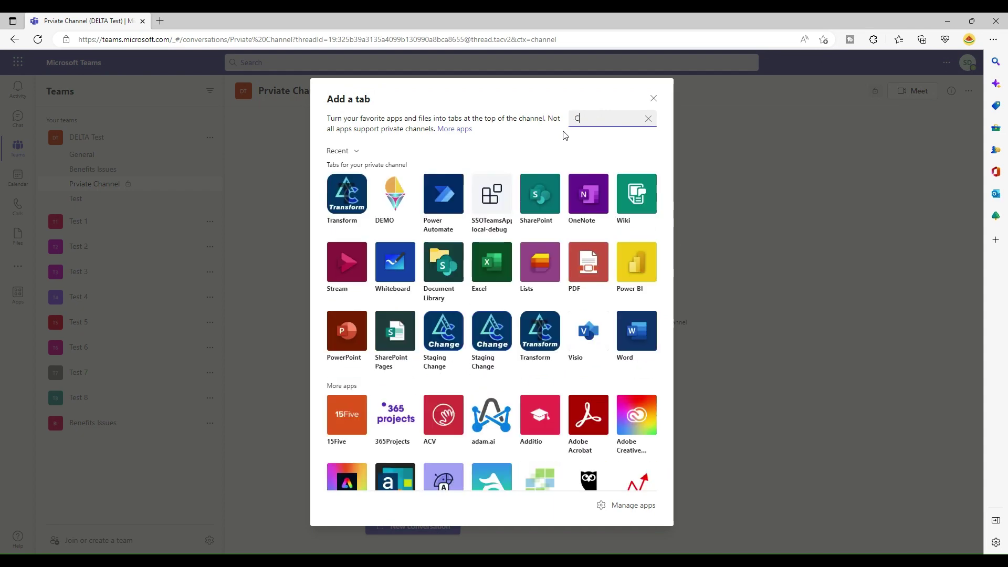
pyautogui.write('alen')
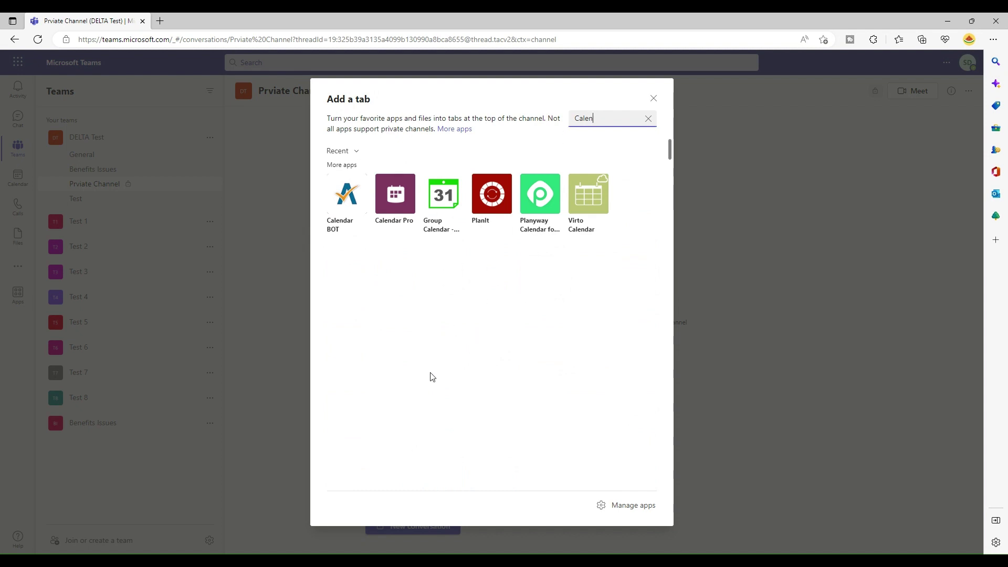
pyautogui.click(491, 327)
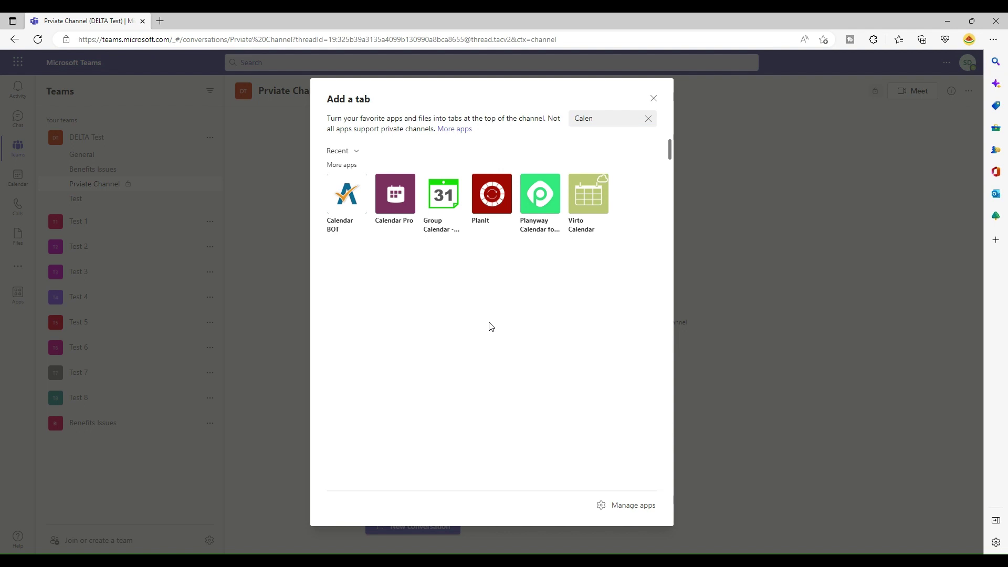
# - Dismiss the Add a tab gallery, leaving Prviate Channel with only Posts and Files tabs
pyautogui.click(652, 99)
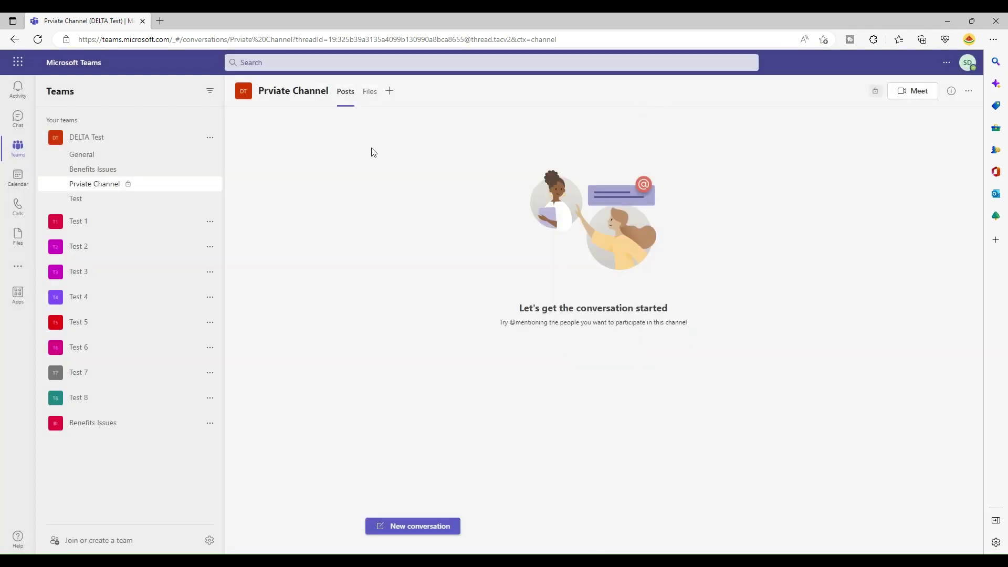